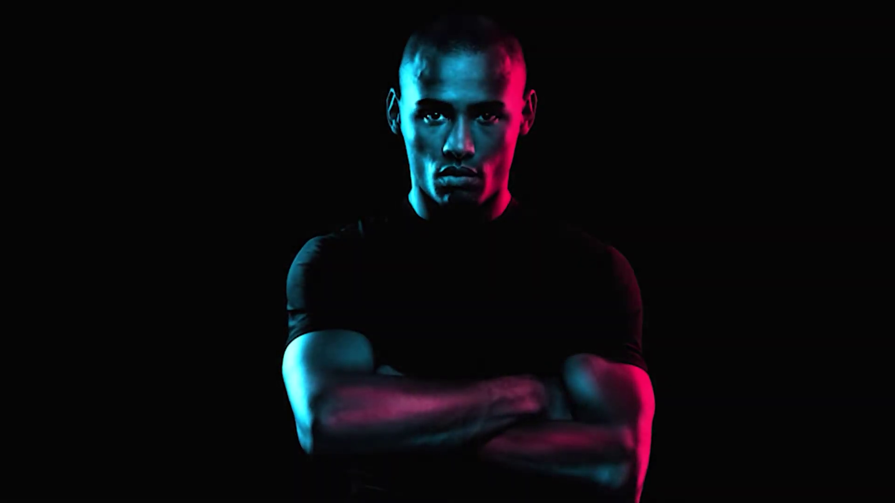
Preview the finished neon-lit portrait, then switch to the Object Selection Tool (W)
key("w")
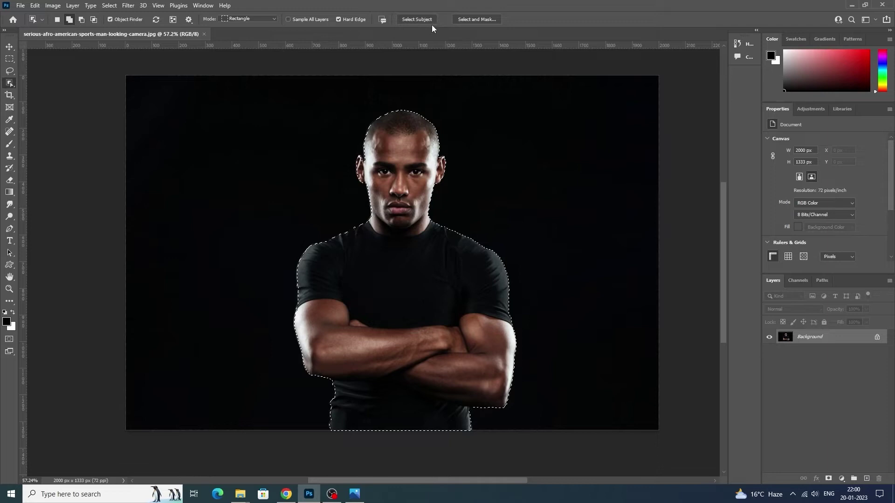
In Select and Mask, remove the dark fringe above the ear and refine the shoulder edge
left_click(473, 19)
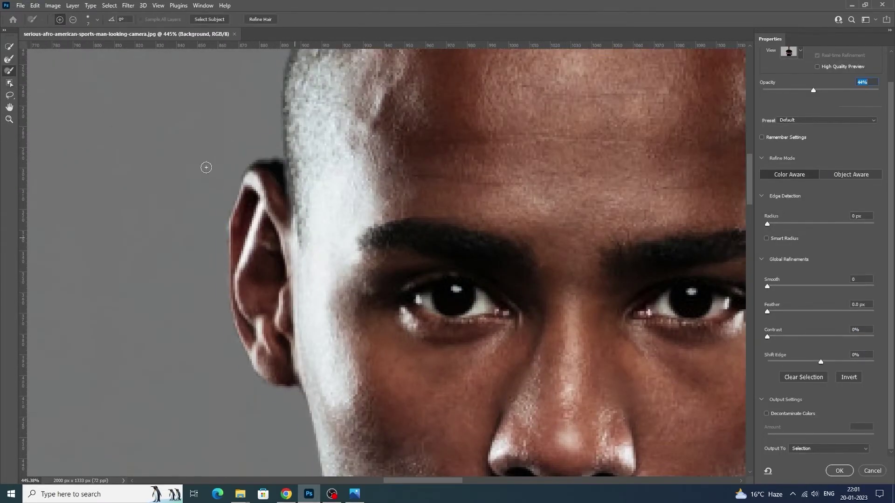
left_click_drag(245, 167, 274, 198)
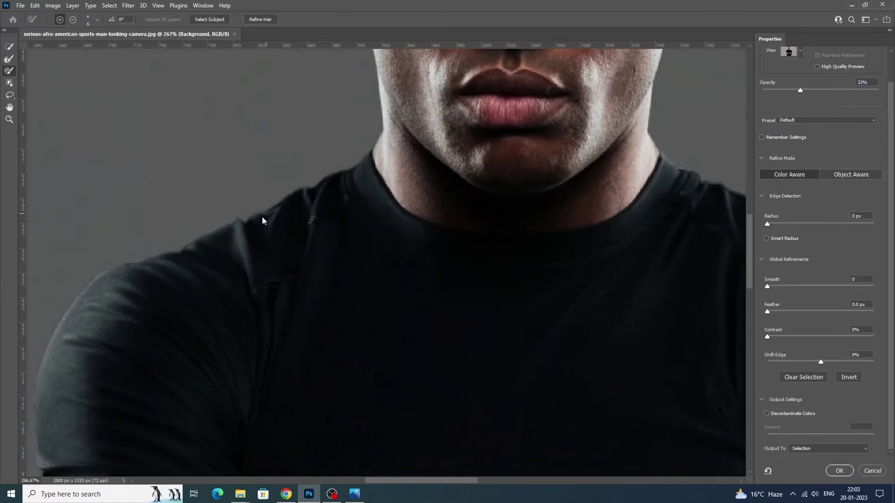
left_click_drag(387, 134, 146, 304)
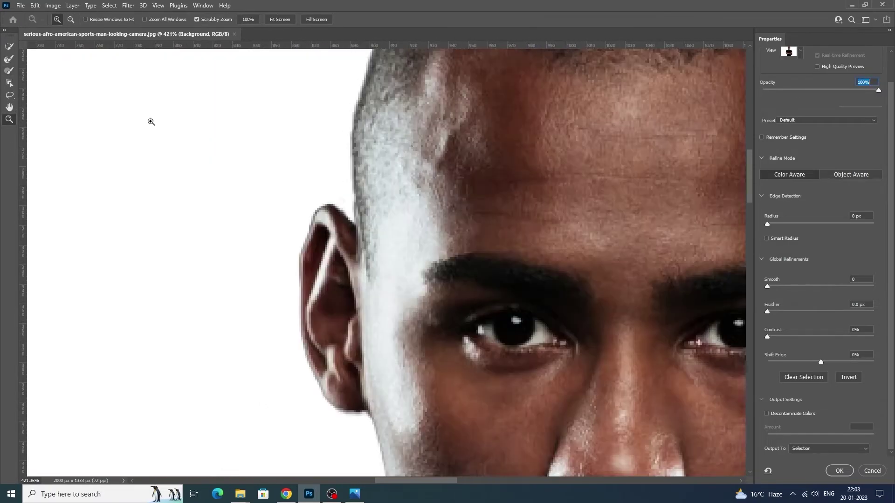
scroll(154, 124, "down", 2)
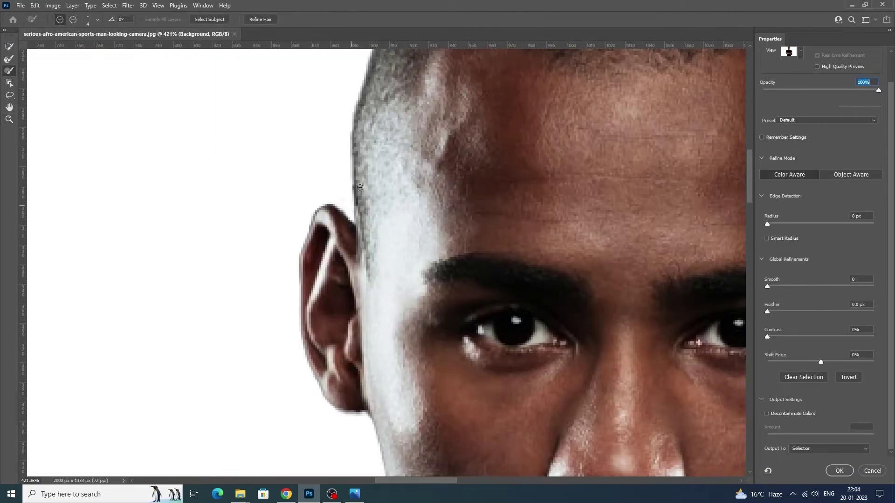
scroll(210, 154, "down", 3)
scroll(273, 187, "down", 1)
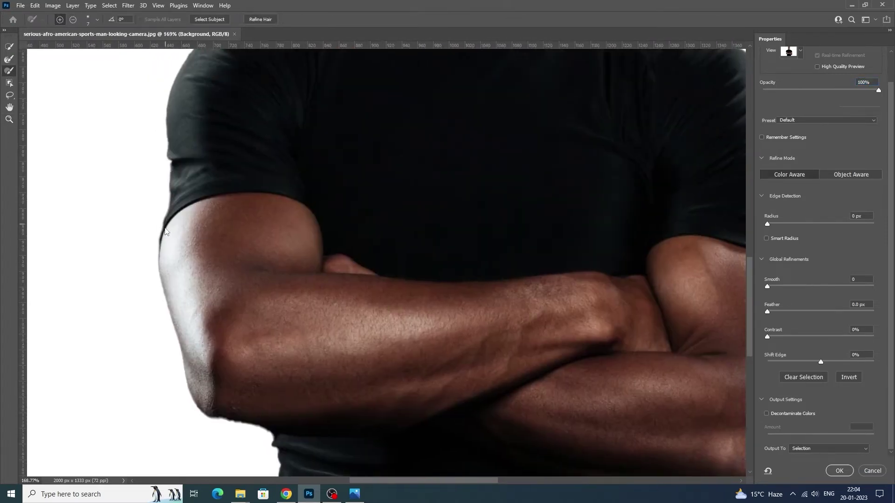
scroll(171, 219, "down", 5)
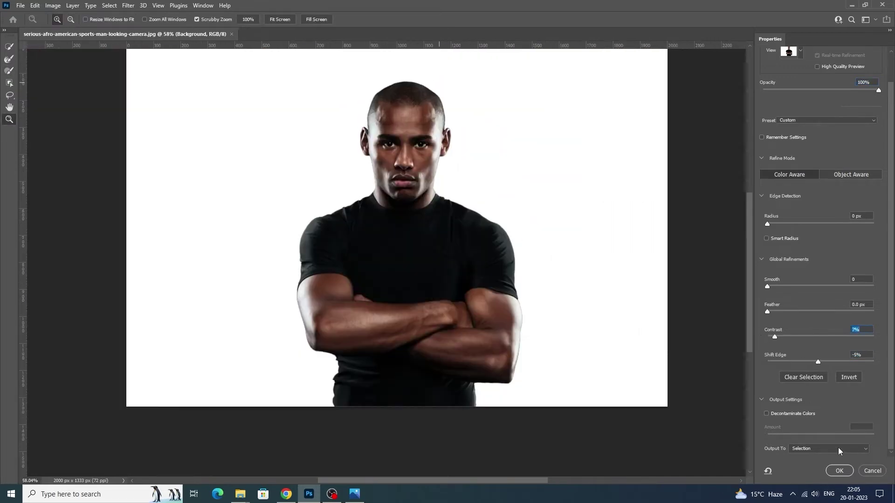
Output the refined cut-out to a new layer with layer mask and show the Background
left_click(838, 448)
left_click(843, 467)
left_click(840, 471)
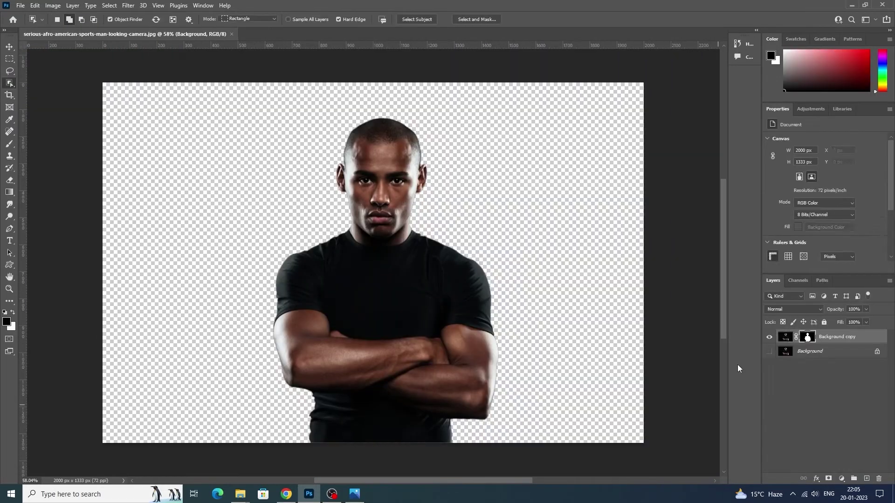
left_click(770, 351)
left_click(785, 336)
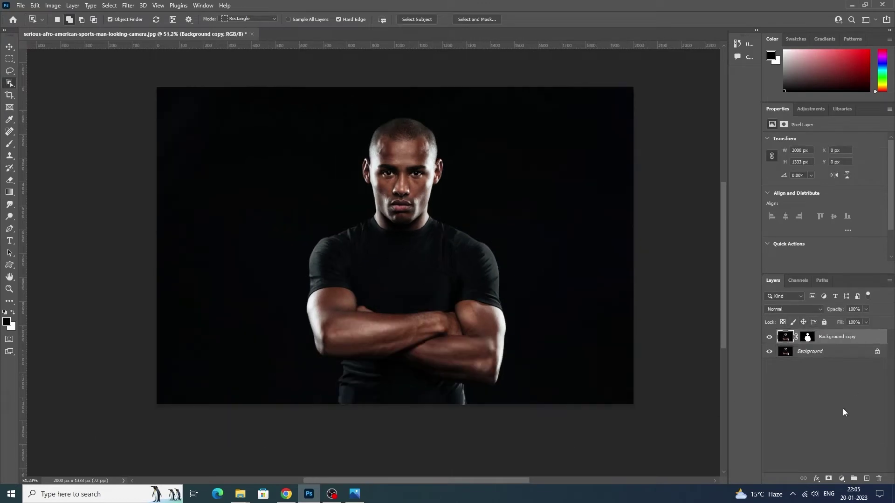
Add a black-and-white Gradient Map, create a group, and start renaming the map 'Black and White'
left_click(841, 479)
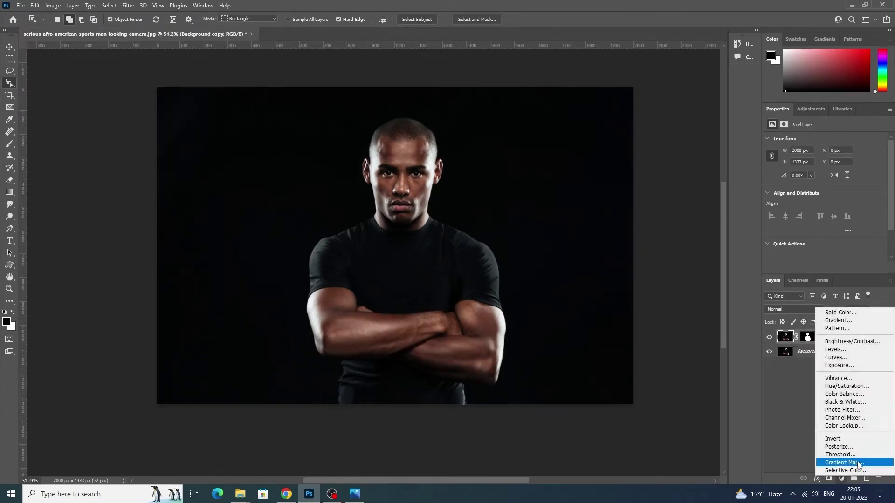
left_click(859, 463)
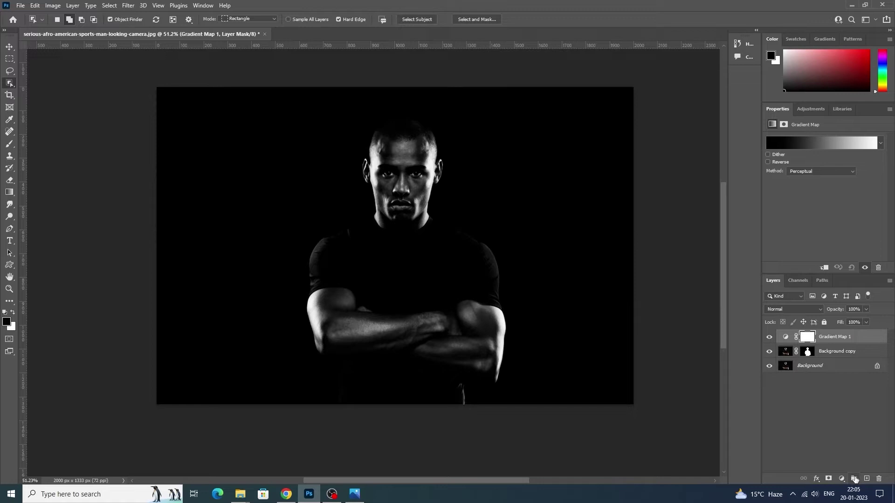
left_click(854, 479)
double_click(826, 350)
type("Black and White")
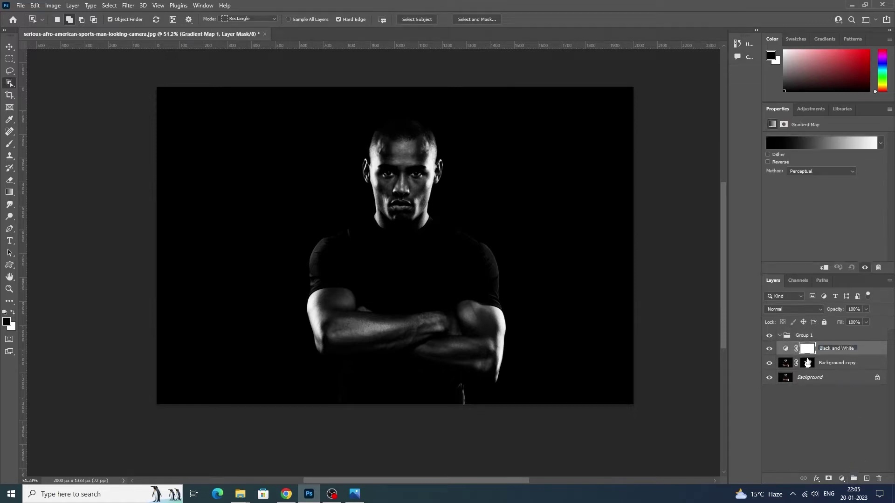
Add a red Solid Color fill layer in Group 1 set to Multiply
key("Return")
left_click(821, 335)
left_click(842, 479)
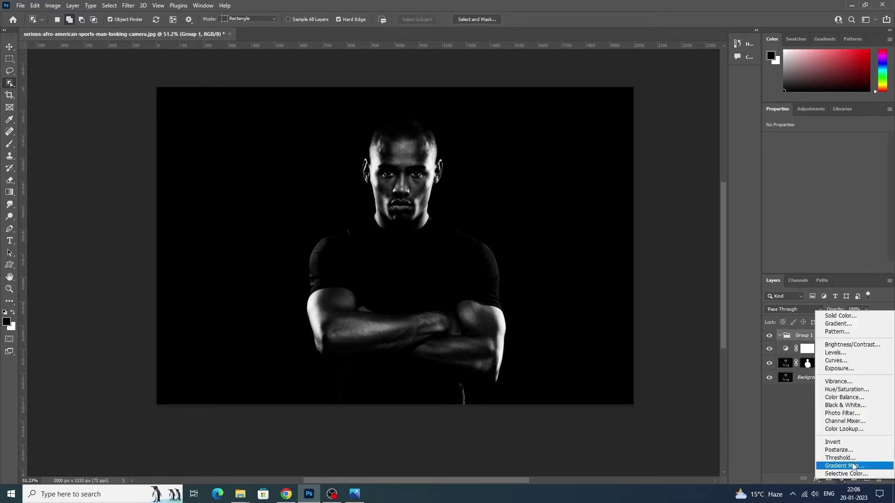
left_click(839, 316)
left_click(699, 108)
left_click(792, 99)
left_click(792, 309)
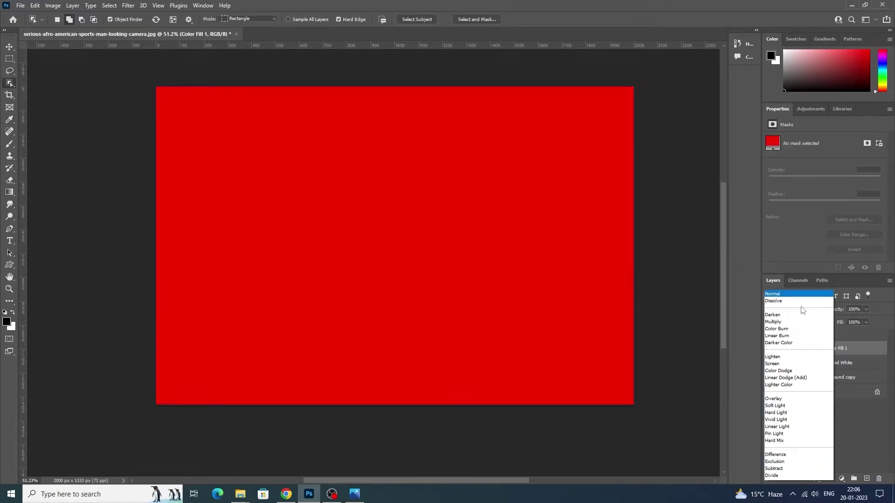
left_click(790, 288)
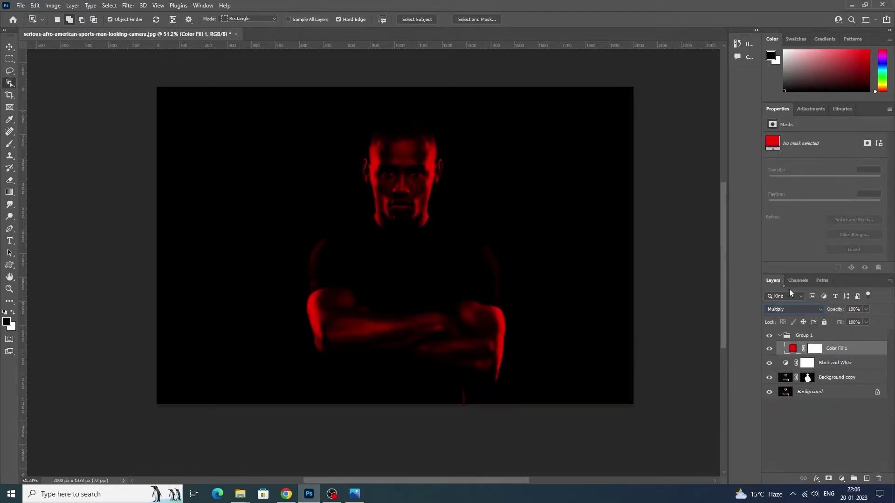
Change the fill to crimson, compare with Black and White toggled, and duplicate it
double_click(793, 349)
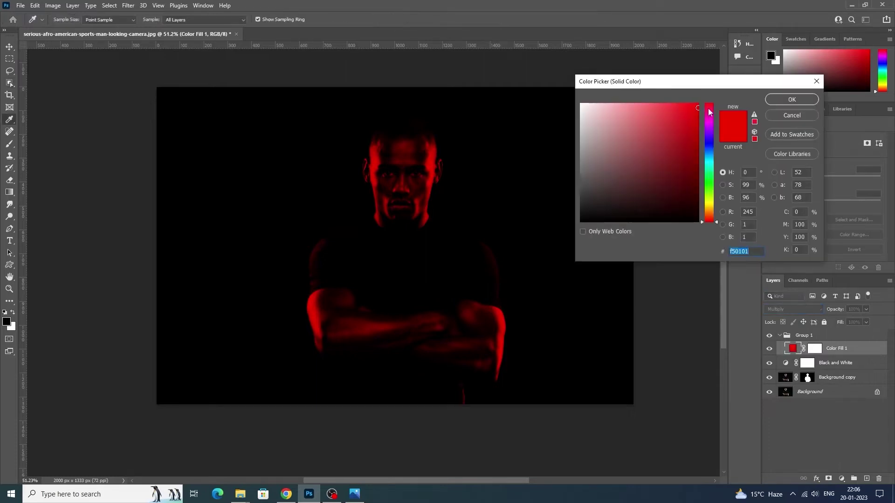
left_click(708, 109)
left_click(781, 101)
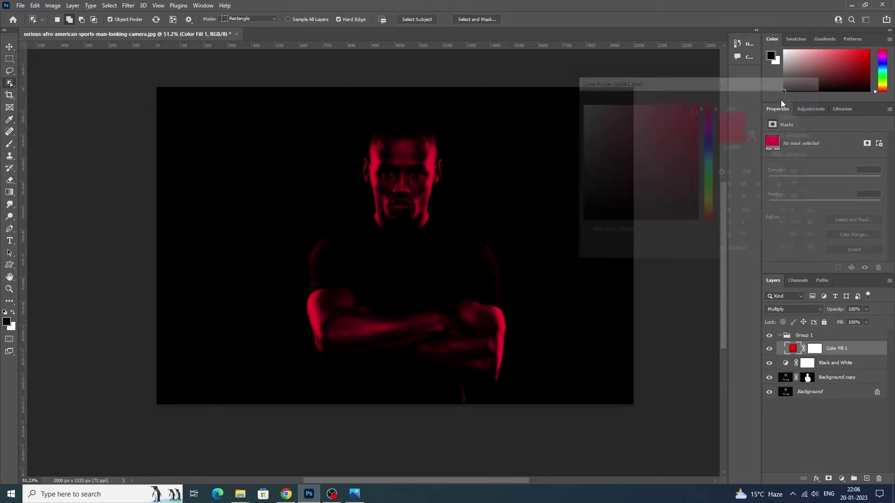
left_click(770, 364)
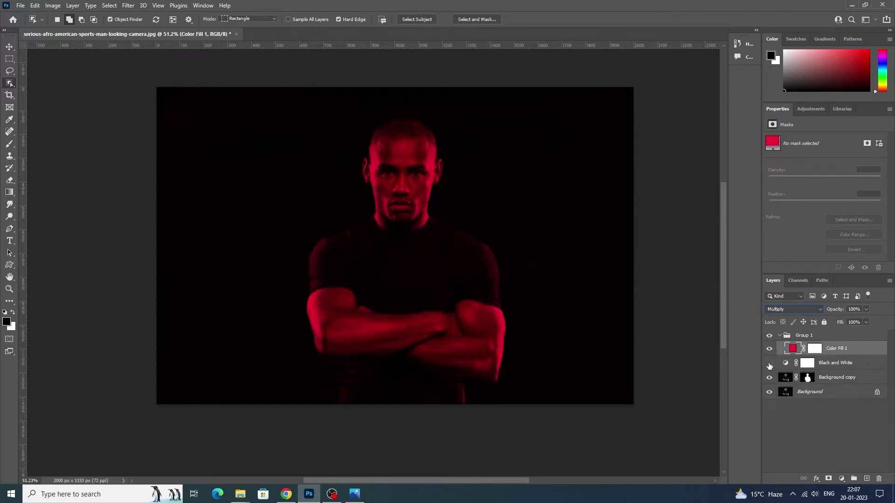
left_click(770, 363)
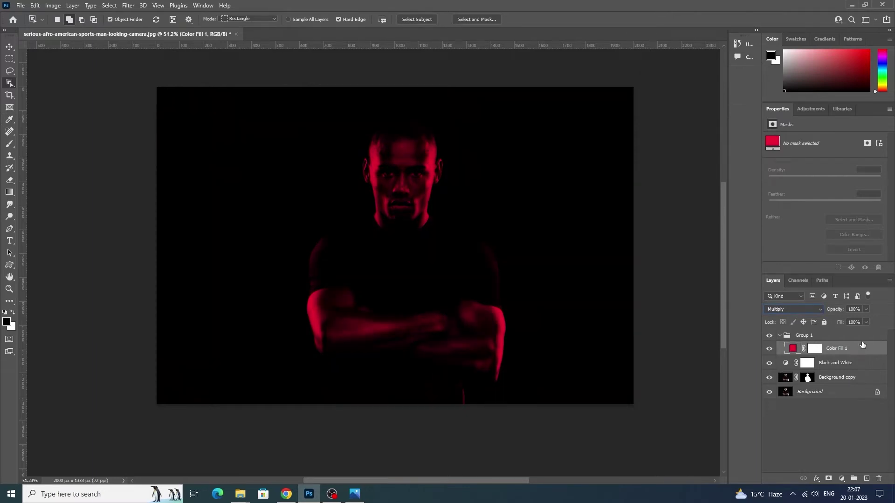
key("ctrl+j")
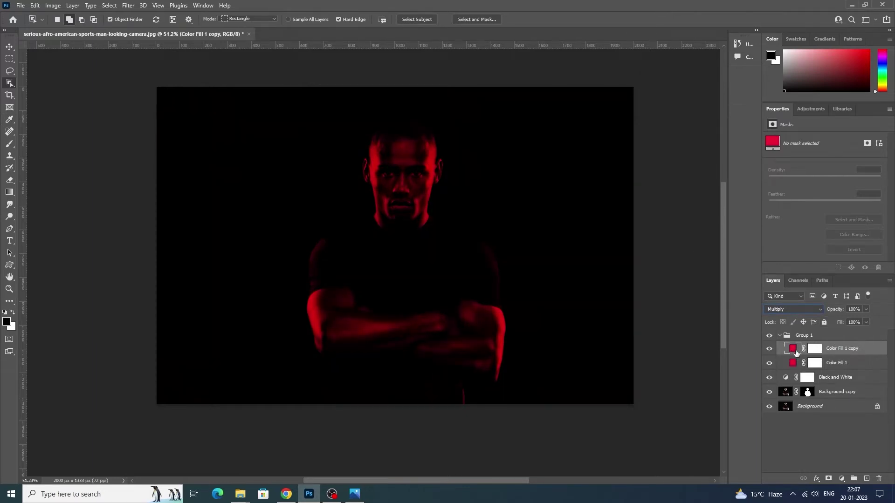
Recolour the copied fill to blue and set its blend mode to Color
double_click(793, 351)
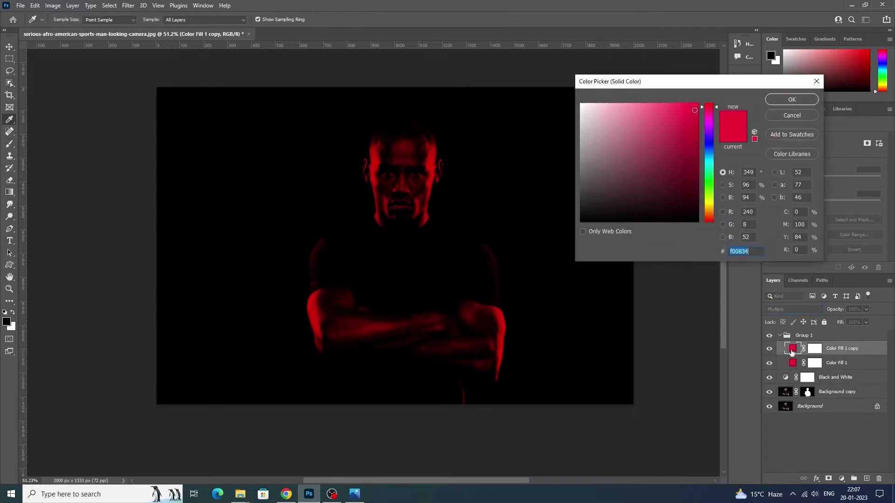
left_click(707, 157)
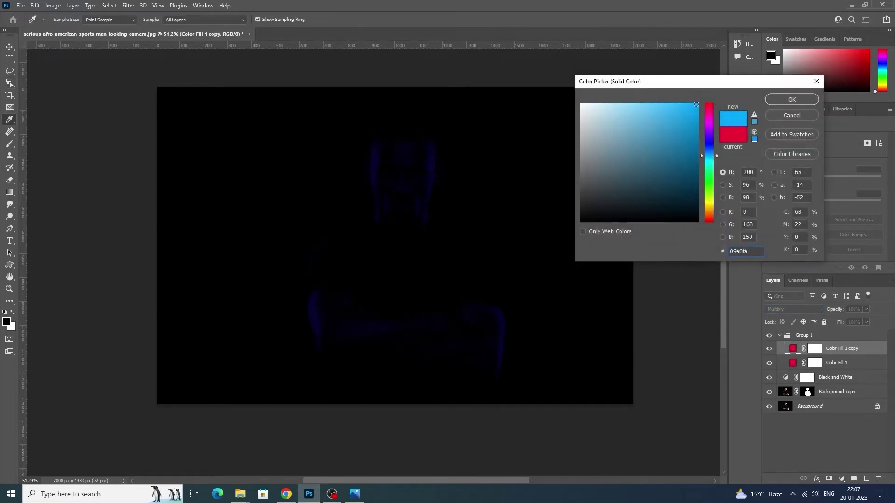
left_click(785, 99)
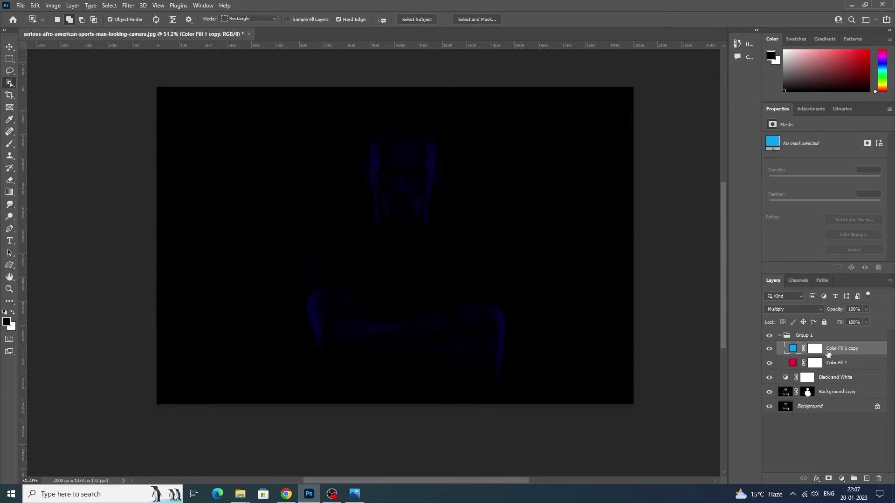
left_click(796, 310)
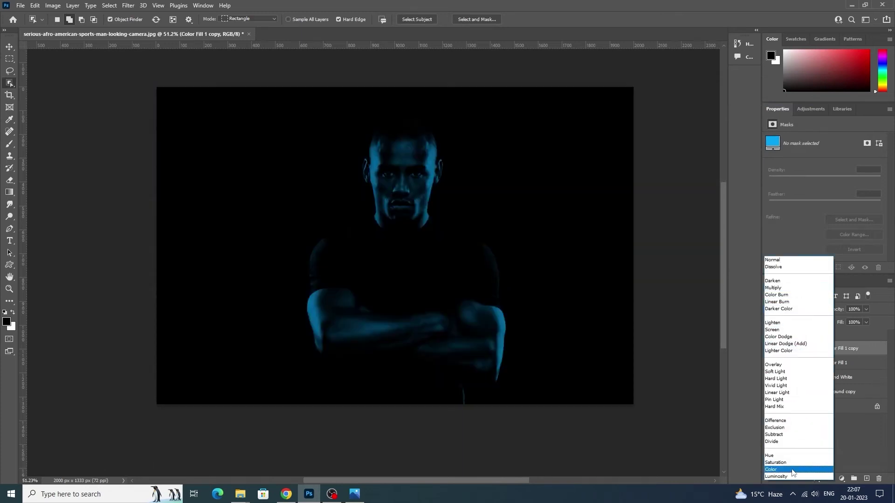
left_click(794, 470)
Move the red fill above its copy, hide it, and rename the copy Cyan
left_click(849, 363)
key("ctrl+bracketright")
key("ctrl+comma")
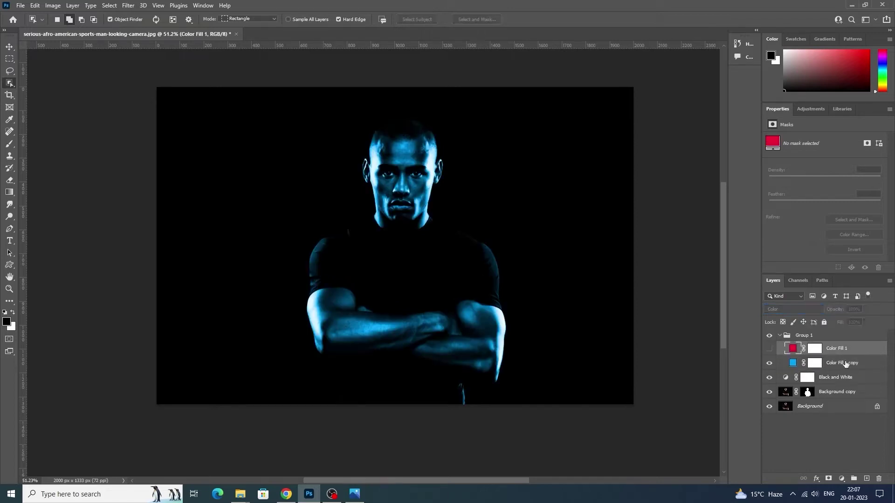
double_click(843, 365)
type("Cyan")
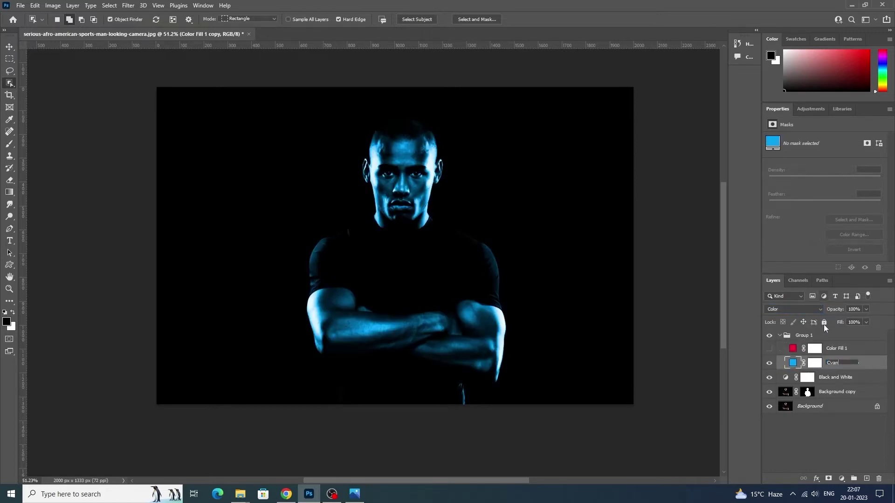
double_click(826, 348)
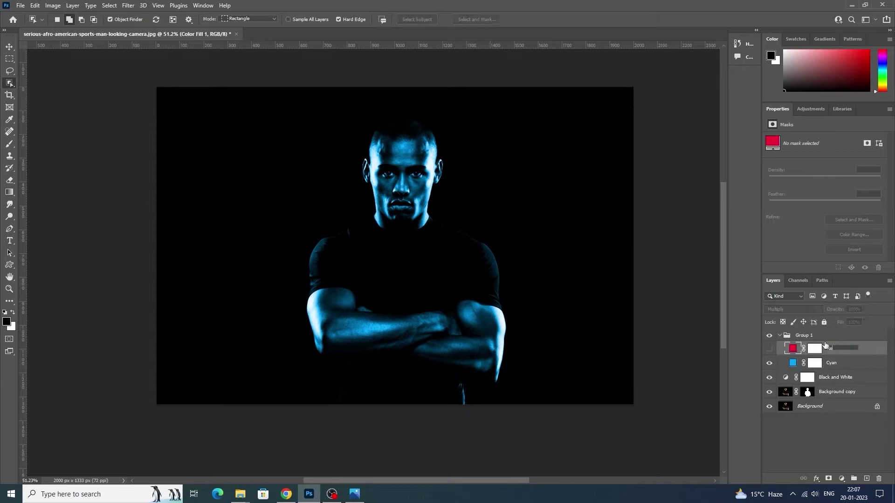
type("Red")
Name the other fill Red, show it, move it below Cyan, and target Cyan's mask
key("Return")
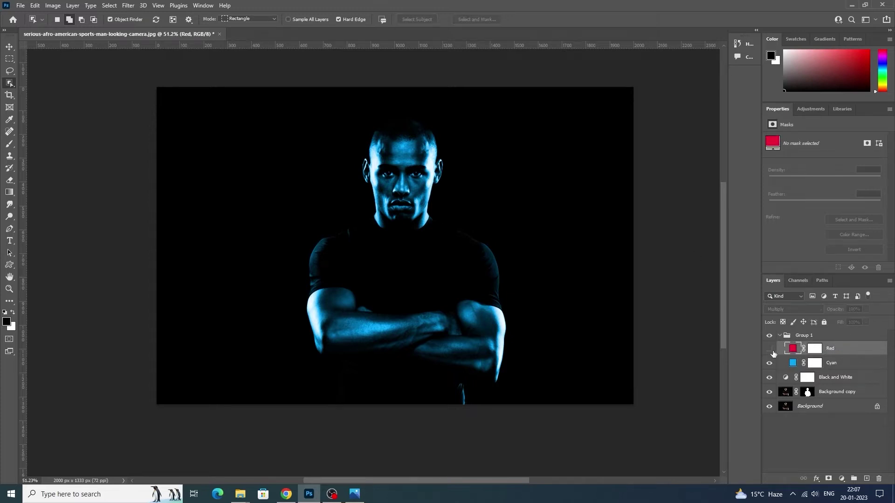
left_click(769, 348)
left_click_drag(832, 349, 835, 364)
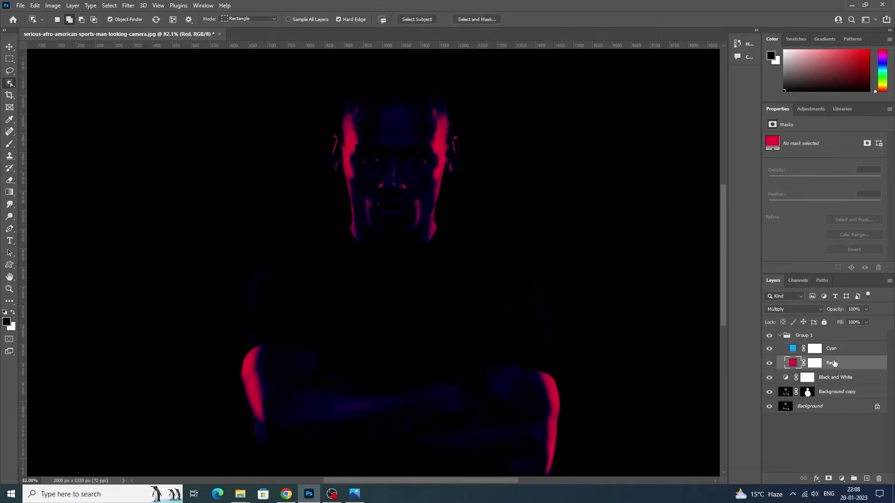
left_click(768, 350)
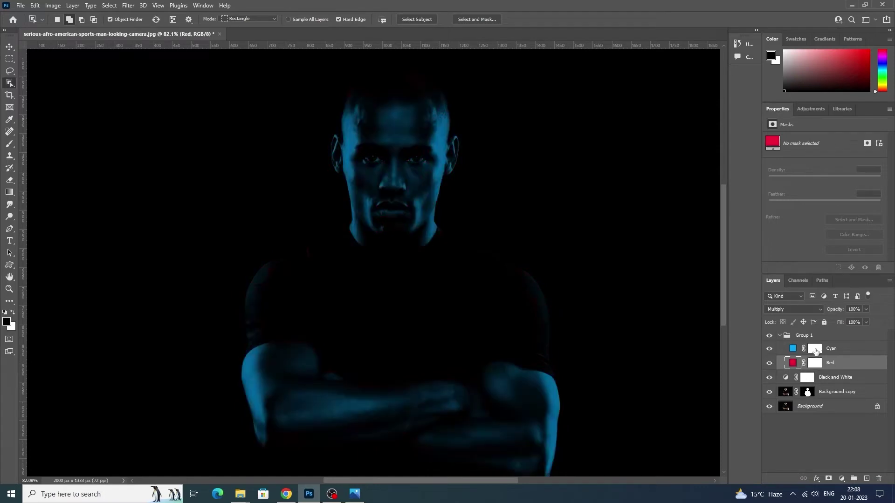
left_click(815, 349)
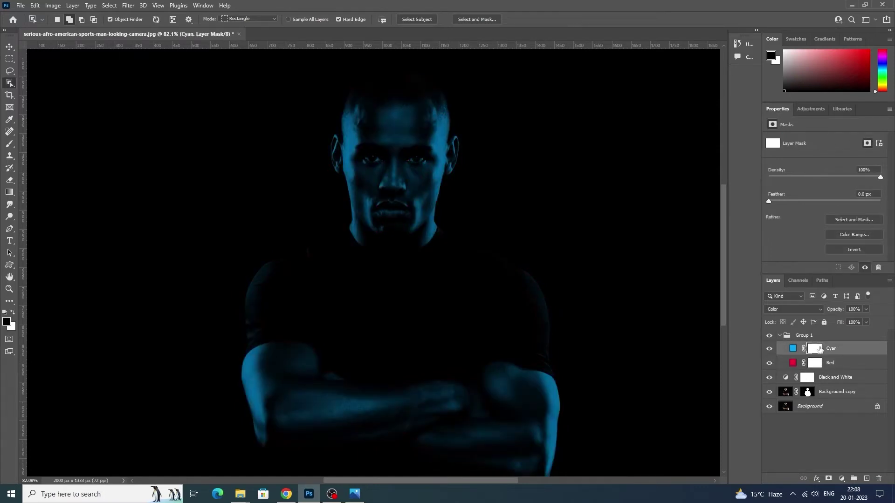
left_click(815, 349)
Paint red light onto the right of the head, jaw and neck, then lower brush opacity to 64%
left_click(10, 144)
scroll(474, 166, "up", 1)
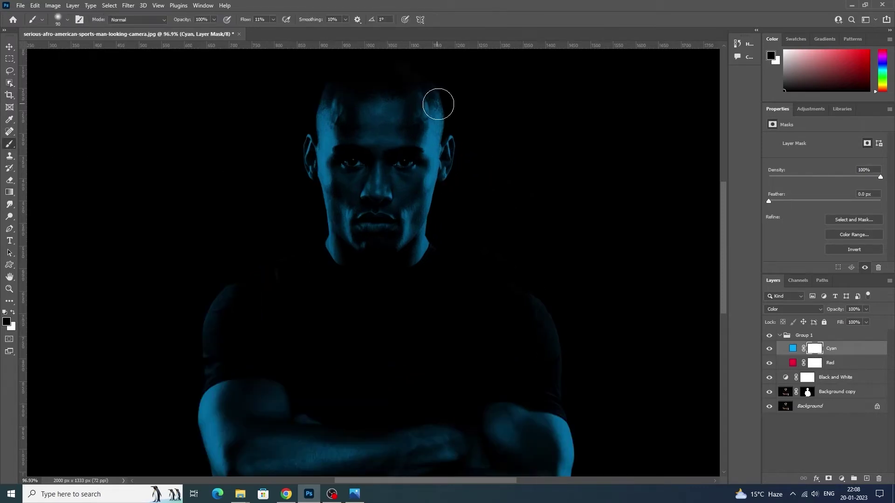
left_click_drag(435, 136, 434, 88)
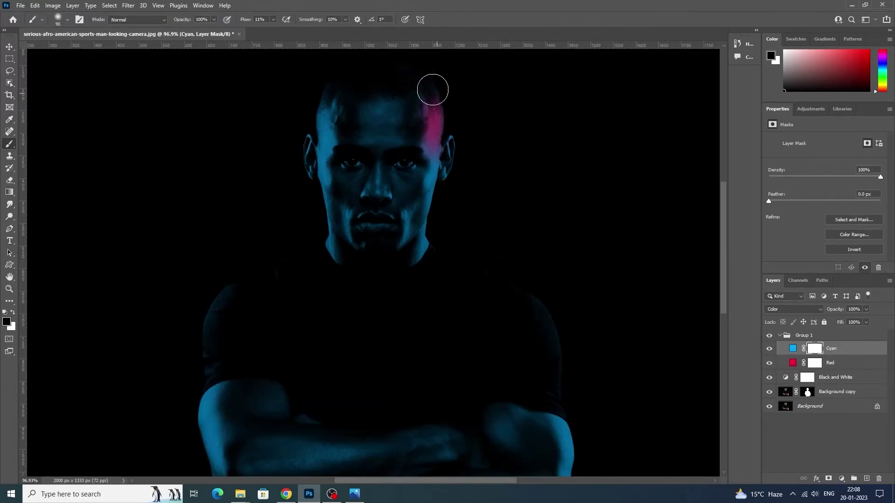
mouse_move(440, 156)
left_mouse_down()
mouse_move(436, 114)
mouse_move(430, 128)
left_mouse_up()
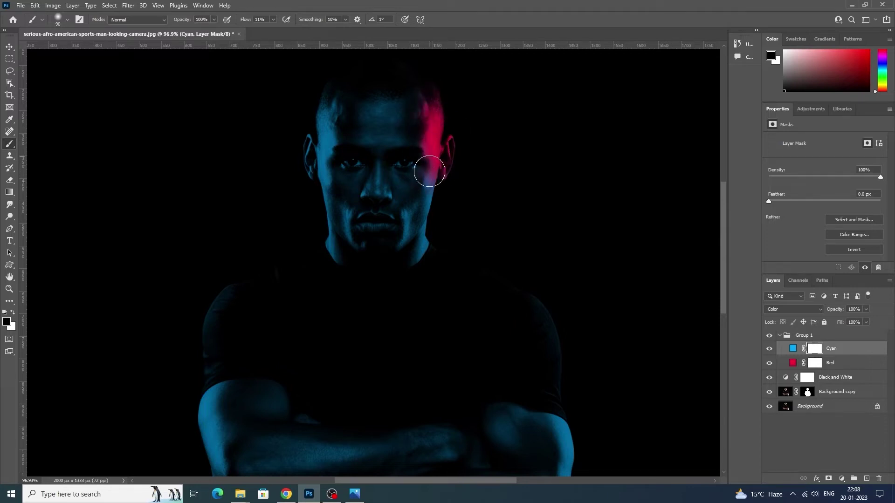
mouse_move(418, 214)
left_mouse_down()
mouse_move(414, 260)
mouse_move(431, 219)
mouse_move(414, 235)
mouse_move(415, 213)
left_mouse_up()
key("6")
key("4")
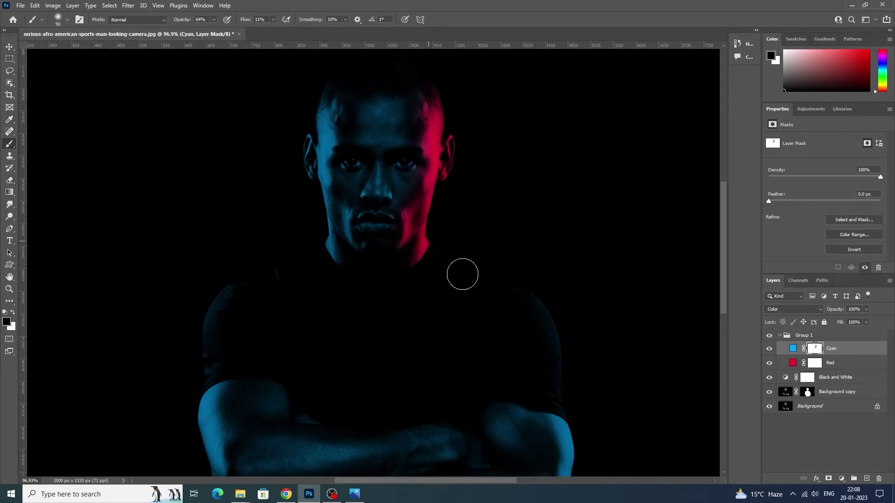
scroll(723, 223, "down", 3)
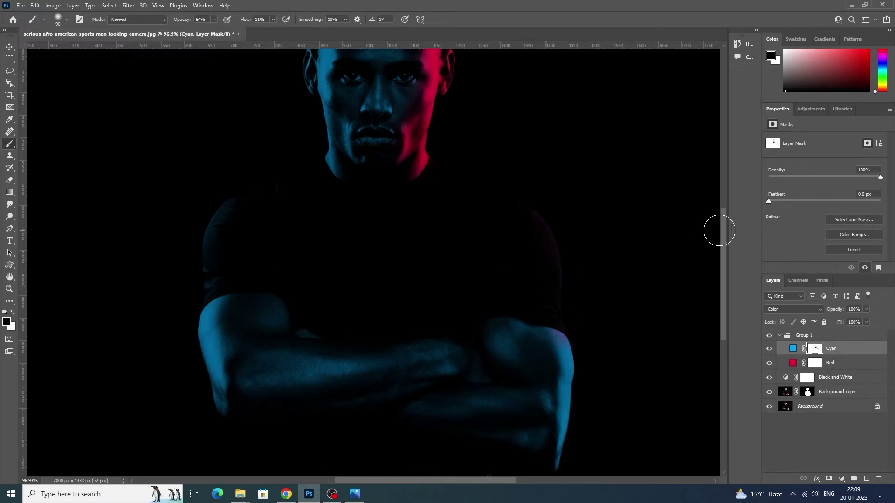
scroll(700, 262, "down", 4)
Reveal red along the outer edge of the right arm down to the forearm
mouse_move(555, 207)
left_mouse_down()
mouse_move(546, 210)
mouse_move(569, 328)
mouse_move(562, 346)
left_mouse_up()
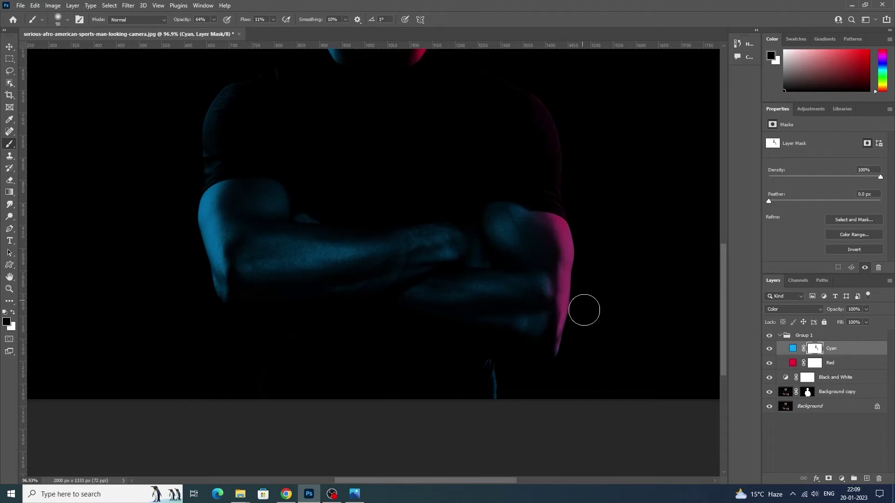
left_click_drag(183, 20, 200, 20)
mouse_move(555, 207)
left_mouse_down()
mouse_move(565, 253)
mouse_move(562, 357)
left_mouse_up()
left_click_drag(569, 209, 573, 355)
left_click_drag(723, 280, 723, 309)
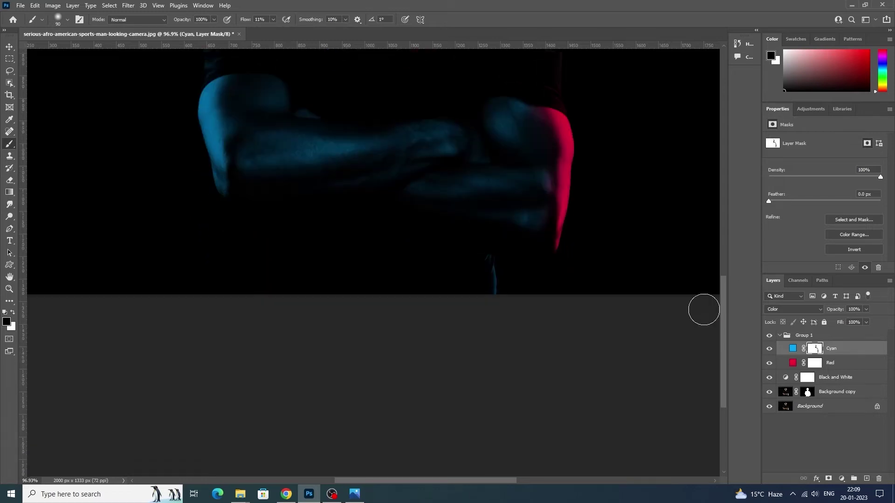
left_click_drag(499, 265, 508, 302)
With a size 125 brush, strengthen red on the jaw, neck and top-right of the head
scroll(721, 305, "up", 5)
key("bracketright")
key("bracketright")
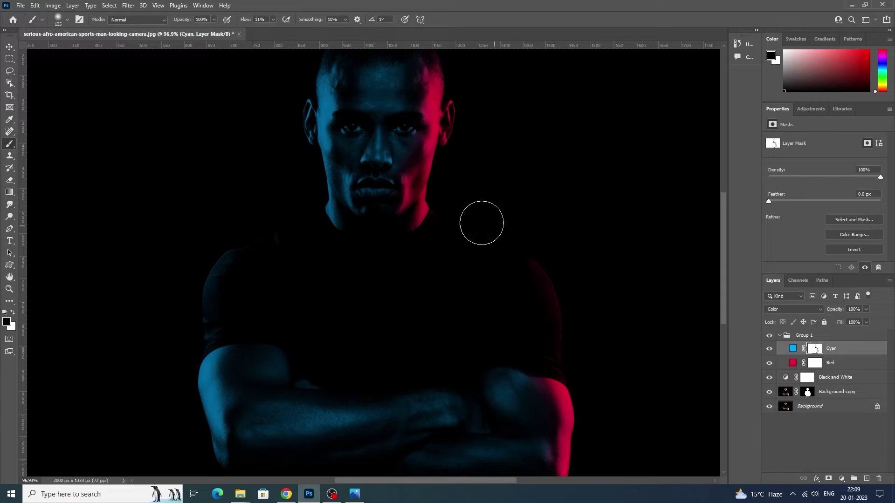
left_click_drag(427, 227, 431, 213)
left_click_drag(725, 195, 721, 169)
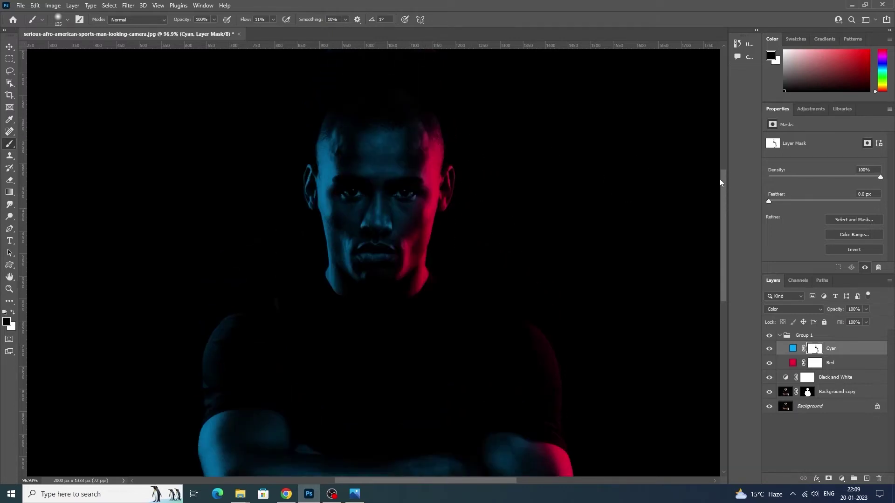
left_click_drag(438, 166, 424, 120)
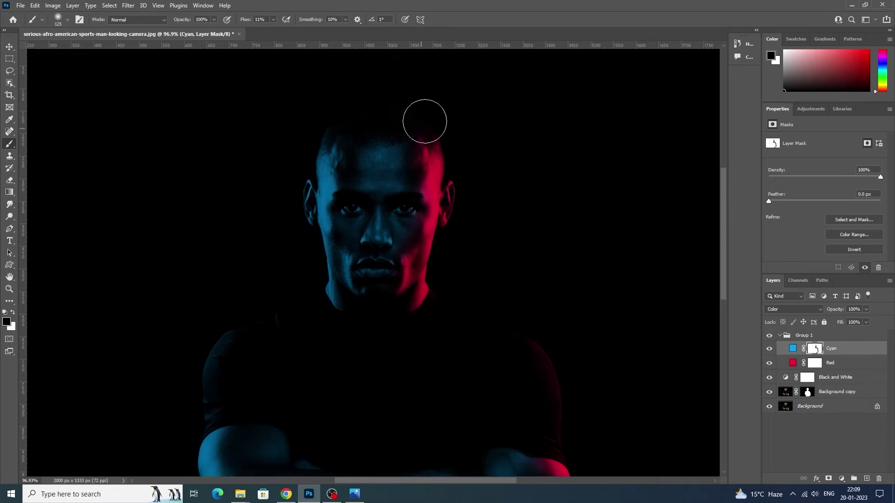
left_click_drag(440, 200, 452, 254)
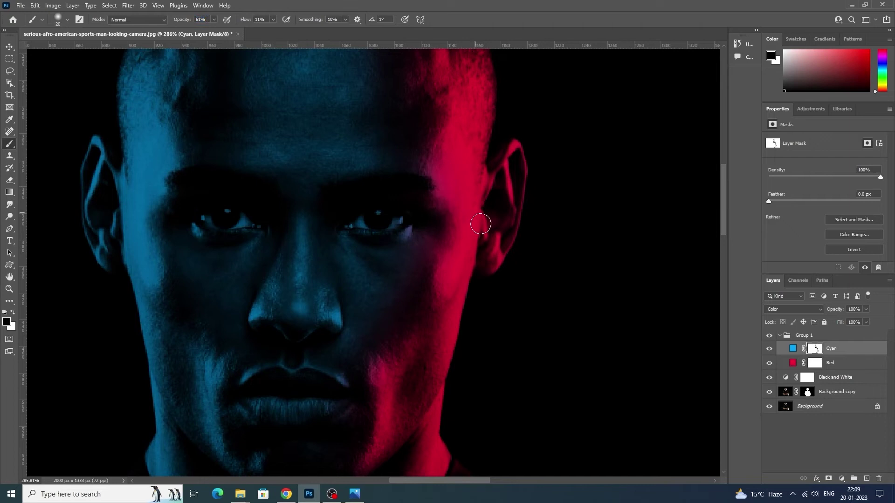
Refine the Cyan mask around the nose and eye with a small brush at 64% opacity
key("bracketleft")
key("bracketright")
key("bracketright")
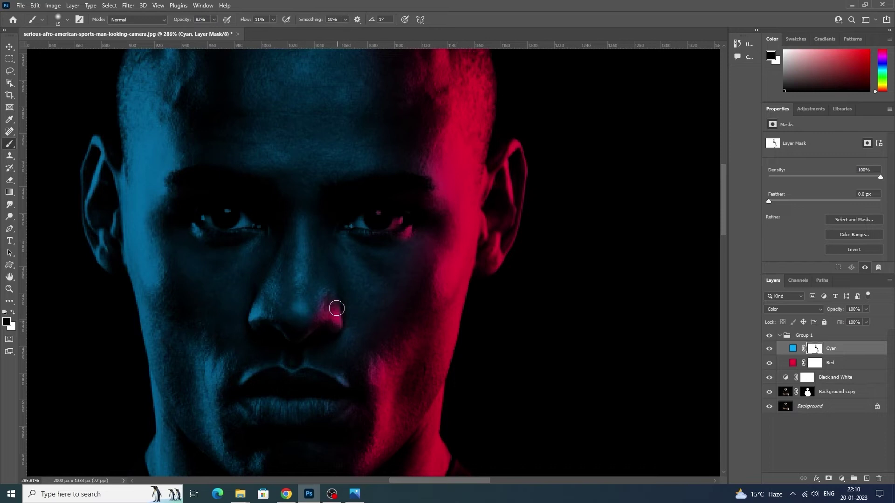
left_click_drag(184, 22, 176, 22)
key("bracketright")
key("x")
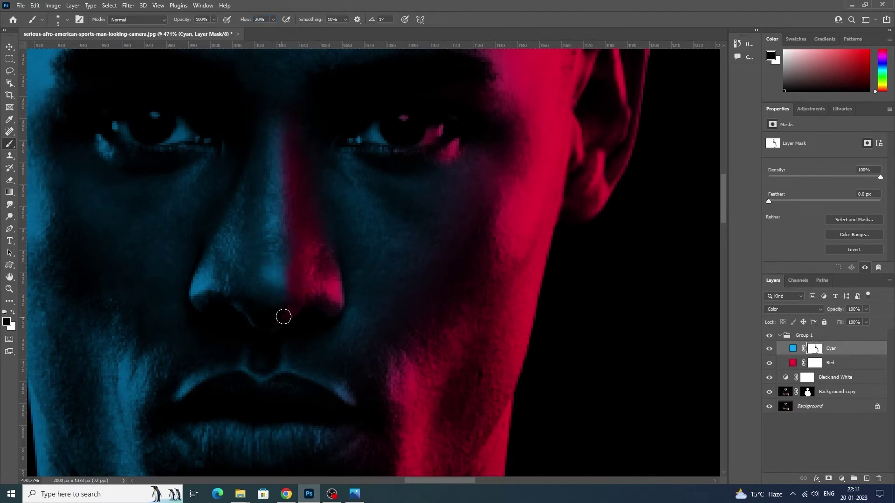
left_click_drag(338, 233, 317, 268)
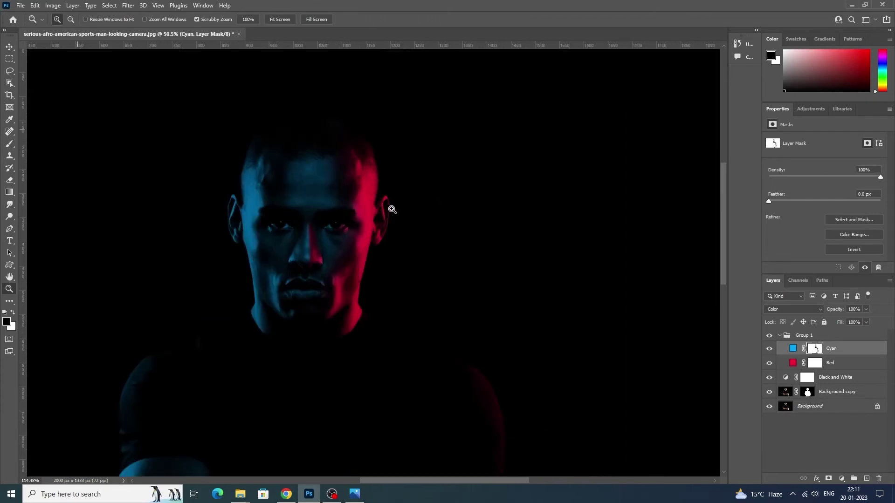
With a size 25 brush at 11% flow, blend the mask in white around nose, lips and chin
key("b")
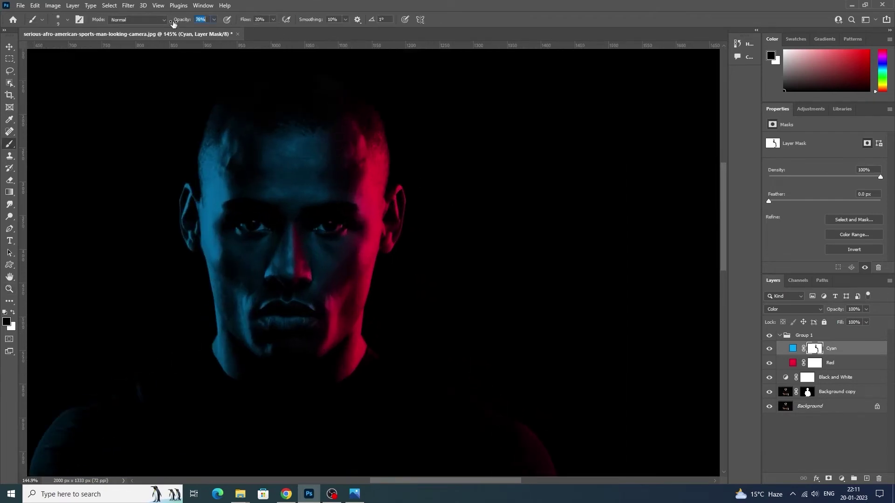
key("x")
key("bracketright")
key("bracketright")
key("bracketright")
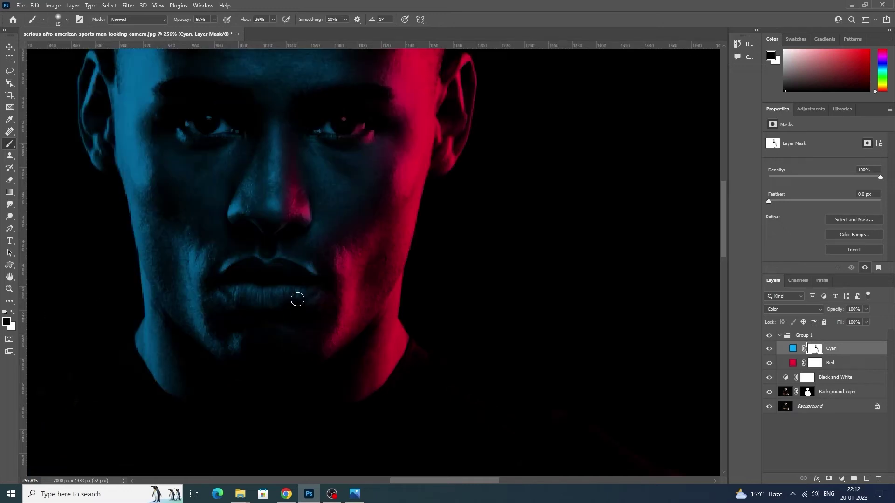
left_click_drag(245, 21, 241, 21)
key("x")
key("x")
scroll(346, 233, "down", 3)
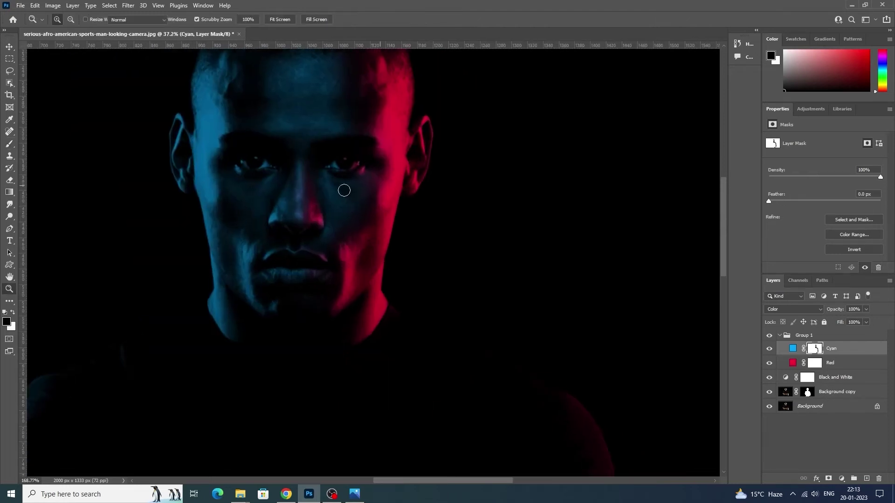
key("b")
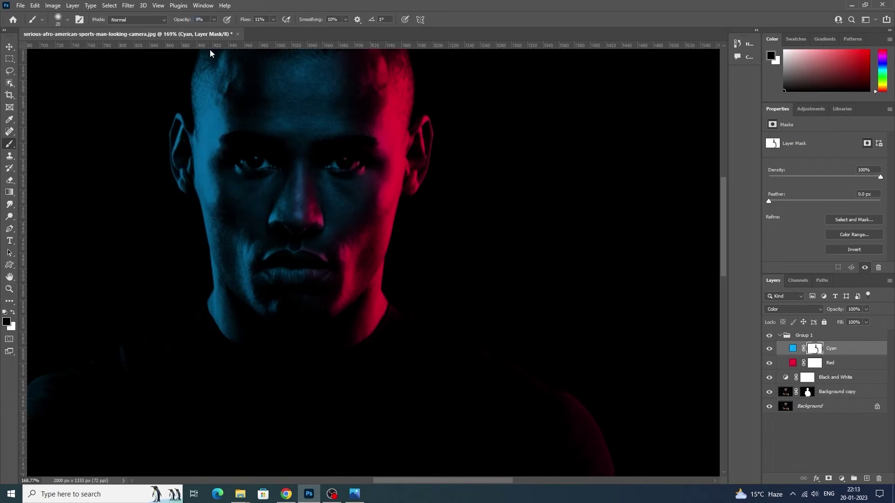
key("x")
Split the Red layer's Blend If Underlying Layer black slider to 0/6 so it fades over shadows
double_click(10, 277)
double_click(844, 363)
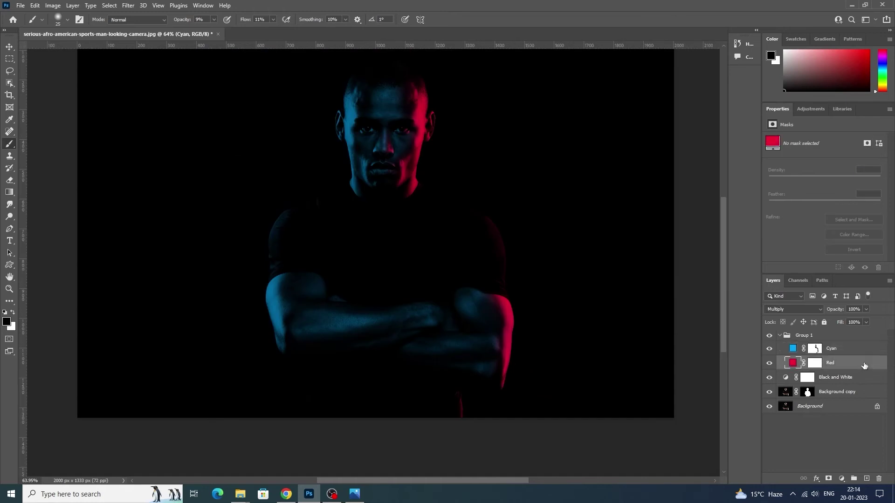
left_click_drag(660, 193, 660, 193)
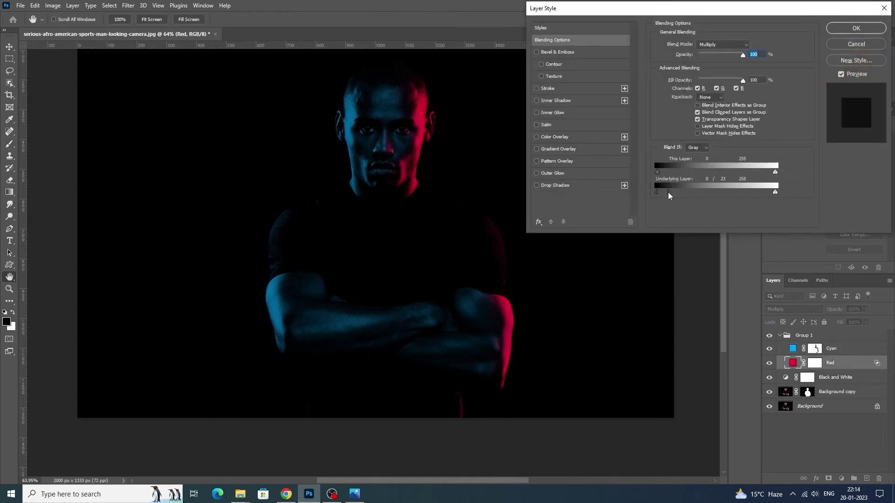
left_click_drag(657, 192, 660, 195)
key("Return")
Return to the Brush tool on the Cyan layer mask at low opacity
key("b")
left_click(815, 348)
left_click(769, 348)
scroll(385, 183, "up", 1)
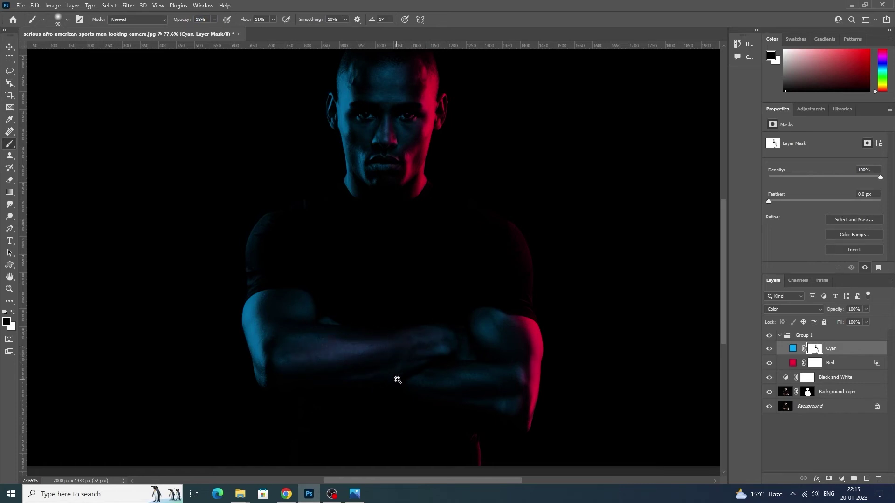
Paint cyan off both crossed forearms on the Cyan mask, finishing with a size 90 brush
scroll(397, 380, "up", 3)
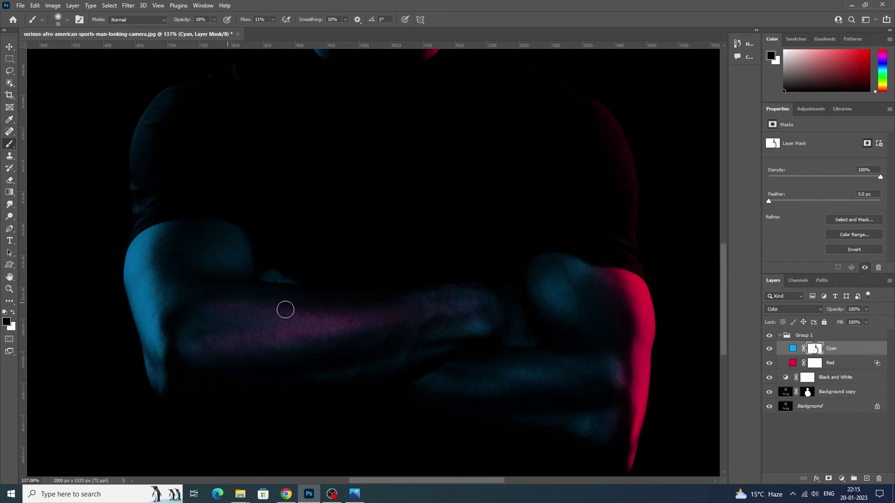
key("bracketright")
key("bracketright")
mouse_move(481, 323)
left_mouse_down()
mouse_move(490, 321)
mouse_move(456, 298)
mouse_move(470, 283)
mouse_move(469, 323)
mouse_move(484, 321)
left_mouse_up()
mouse_move(479, 309)
left_mouse_down()
mouse_move(446, 291)
mouse_move(472, 298)
left_mouse_up()
mouse_move(222, 317)
left_mouse_down()
mouse_move(414, 312)
mouse_move(253, 352)
mouse_move(212, 332)
mouse_move(404, 316)
mouse_move(268, 306)
mouse_move(290, 301)
mouse_move(502, 301)
mouse_move(445, 328)
left_mouse_up()
scroll(409, 272, "down", 3)
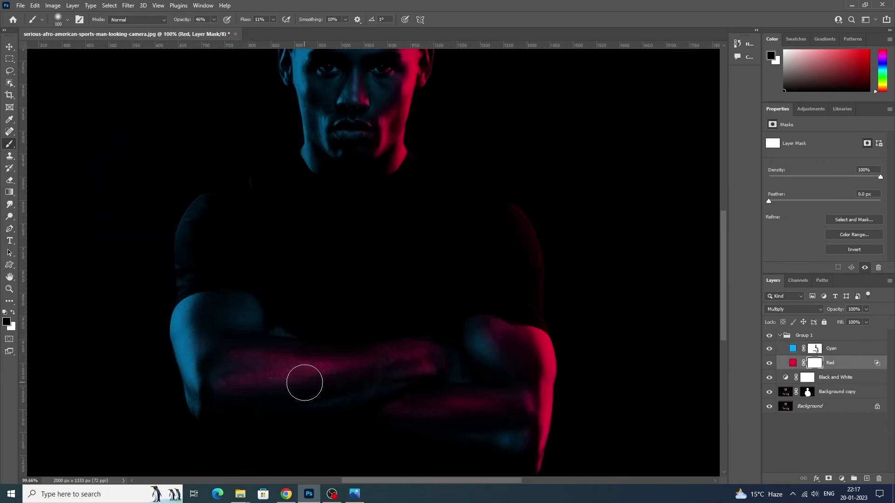
key("bracketright")
key("bracketright")
key("bracketleft")
key("bracketleft")
key("bracketleft")
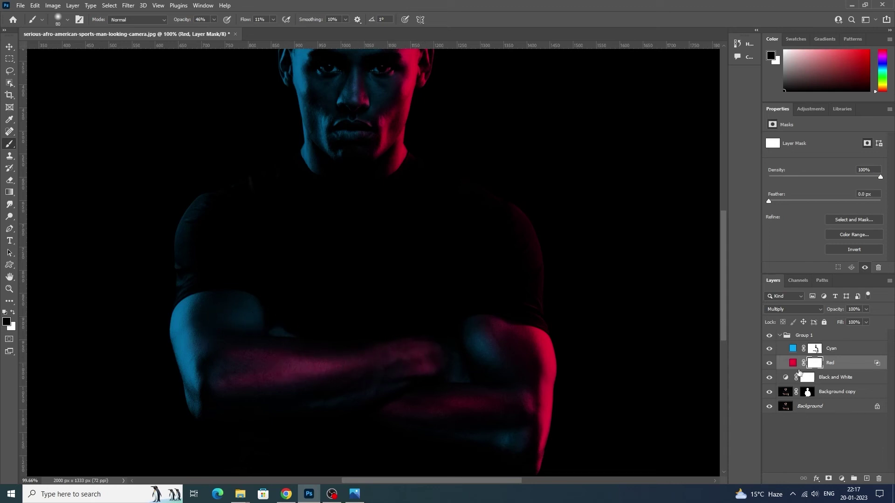
Paint red off the left shoulder and upper arm on the Red mask, then zoom into the face
mouse_move(183, 301)
left_mouse_down()
mouse_move(184, 362)
mouse_move(197, 325)
left_mouse_up()
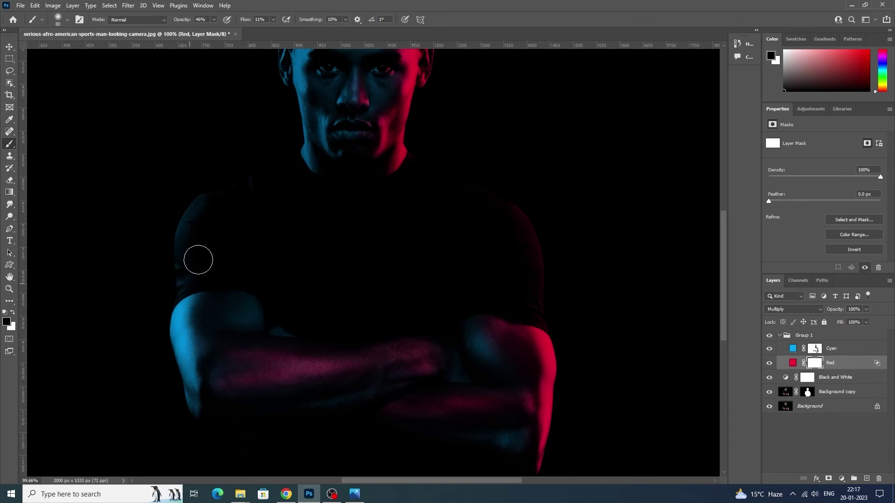
left_click_drag(198, 251, 207, 217)
mouse_move(199, 333)
left_mouse_down()
mouse_move(183, 343)
mouse_move(182, 396)
mouse_move(181, 322)
left_mouse_up()
key("bracketright")
key("bracketright")
key("bracketright")
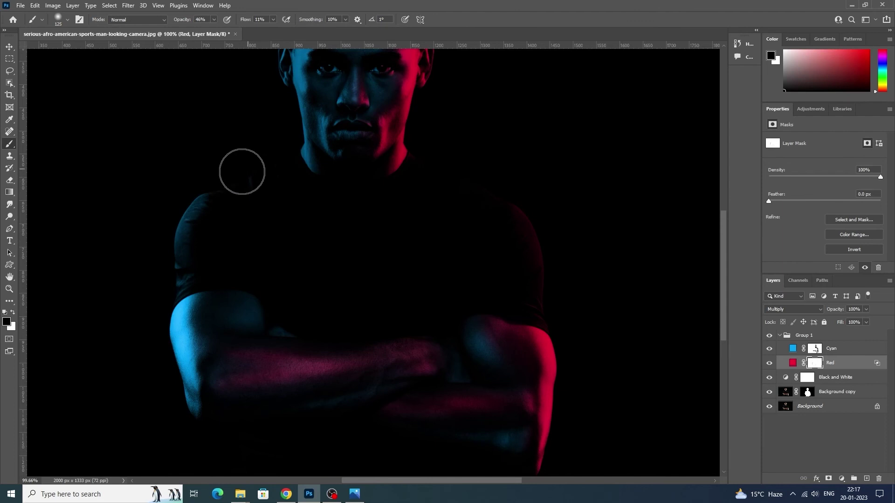
key("z")
left_click_drag(236, 189, 261, 108)
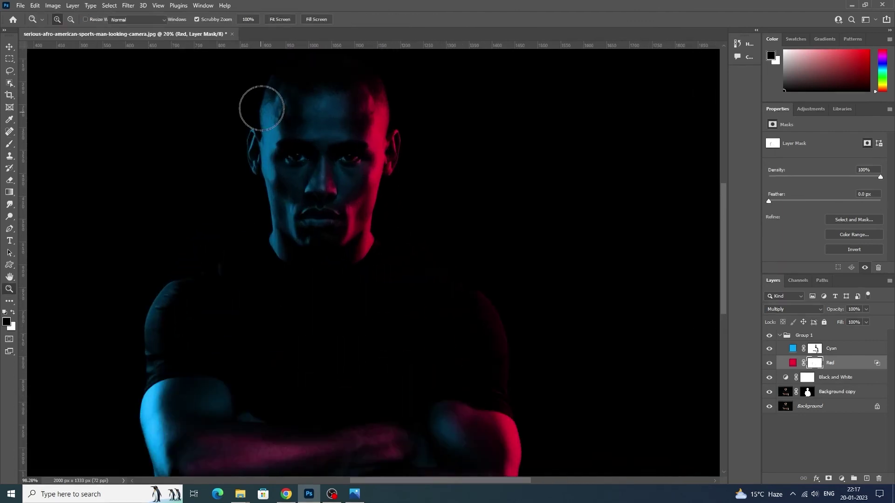
key("b")
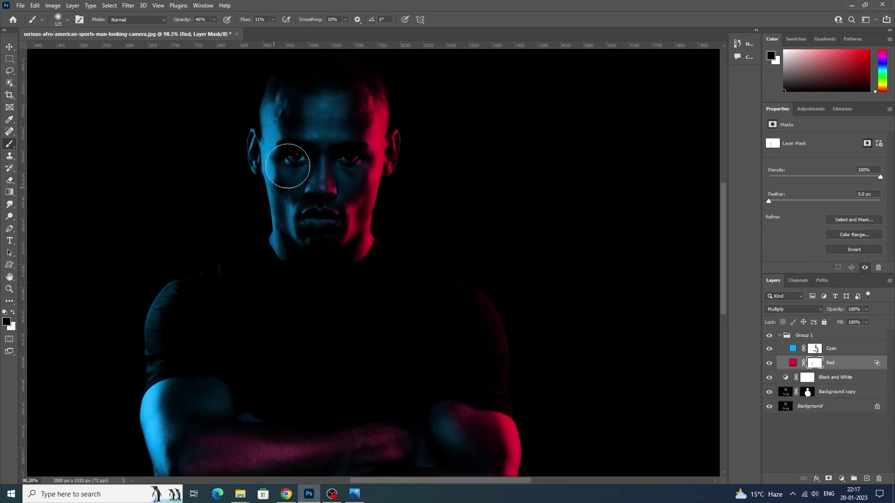
Paint red off the left temple and touch up the red on the crossed forearms
left_click_drag(280, 140, 280, 112)
scroll(226, 149, "down", 3)
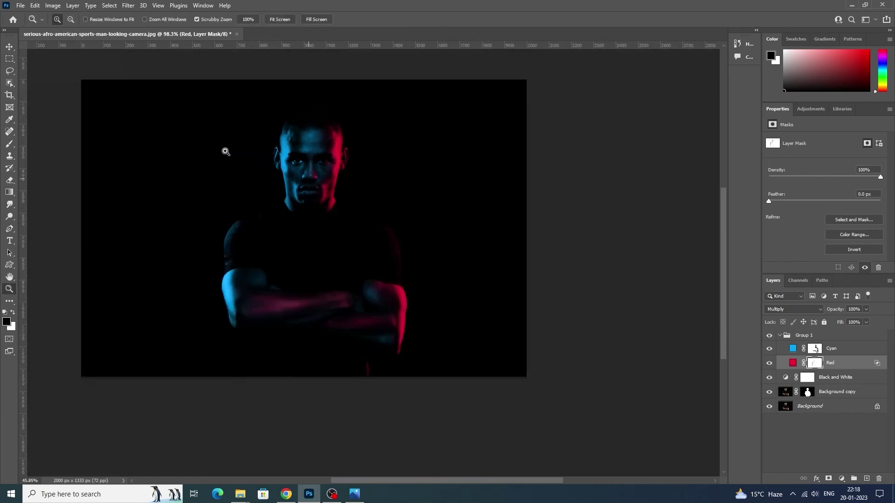
scroll(440, 266, "up", 4)
left_click_drag(376, 246, 436, 199)
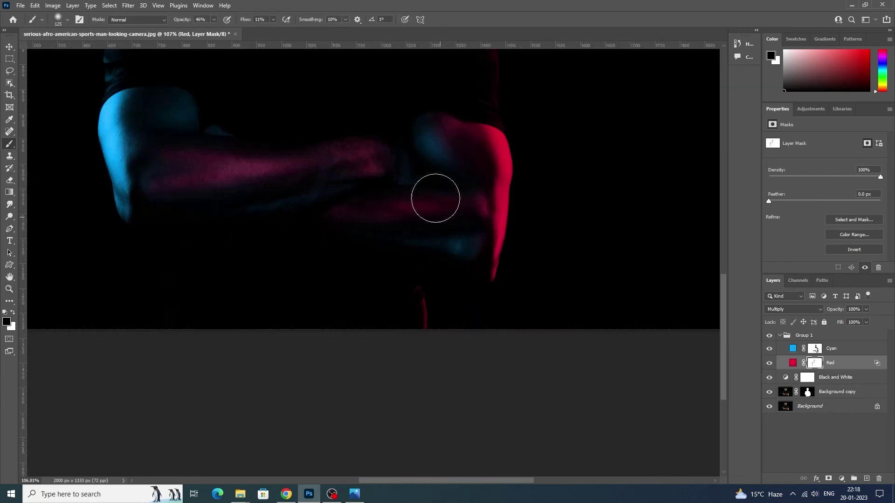
scroll(445, 148, "down", 3)
scroll(354, 144, "up", 2)
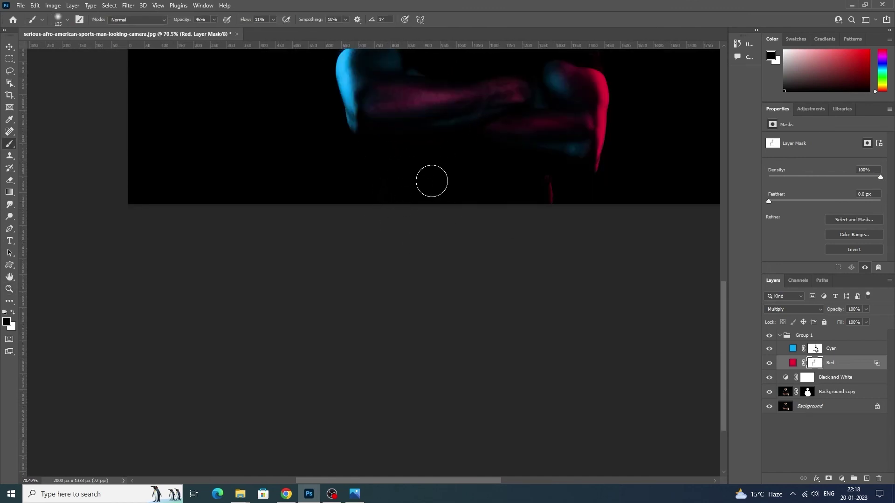
scroll(443, 144, "down", 4)
scroll(469, 145, "up", 3)
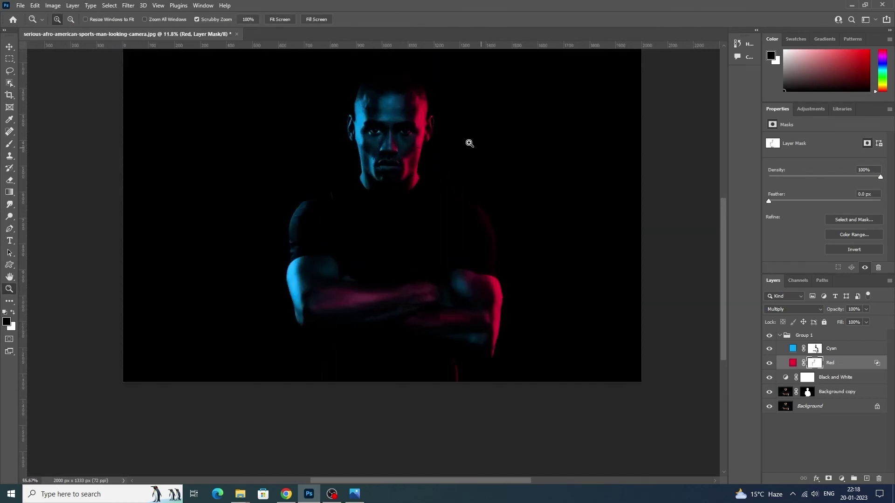
scroll(447, 146, "up", 2)
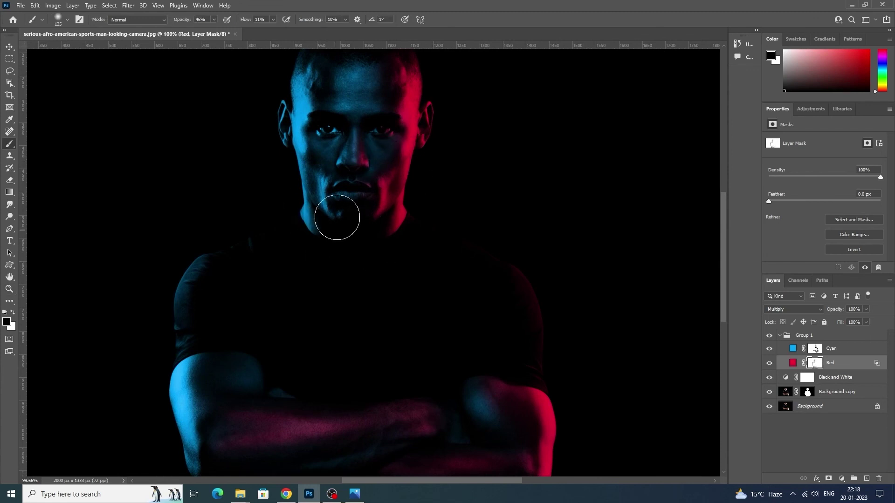
scroll(336, 203, "down", 2)
scroll(380, 117, "up", 1)
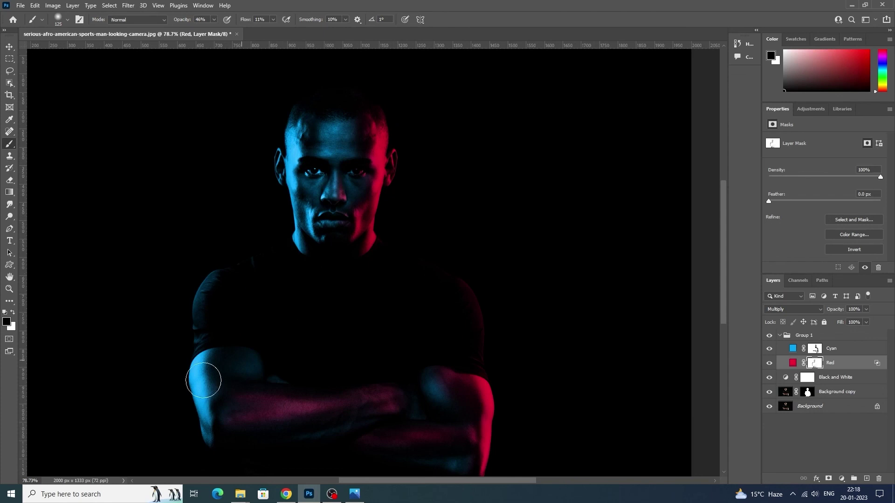
scroll(242, 222, "down", 2)
Add a Levels adjustment above the collapsed Group 1 with midtones 1.25 and white point 200
left_click(779, 336)
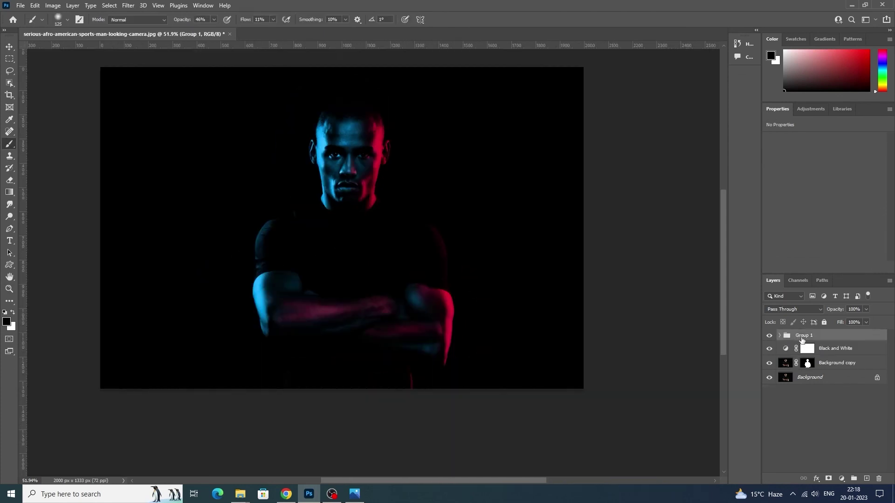
left_click(842, 479)
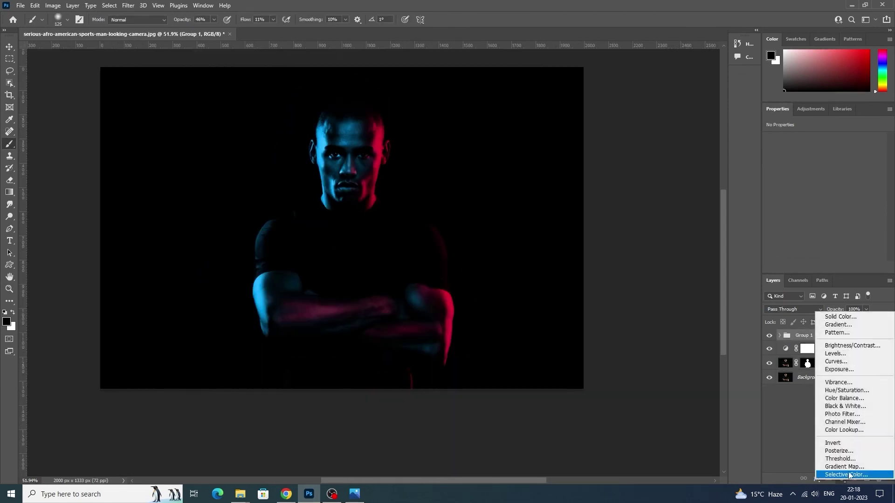
left_click(839, 355)
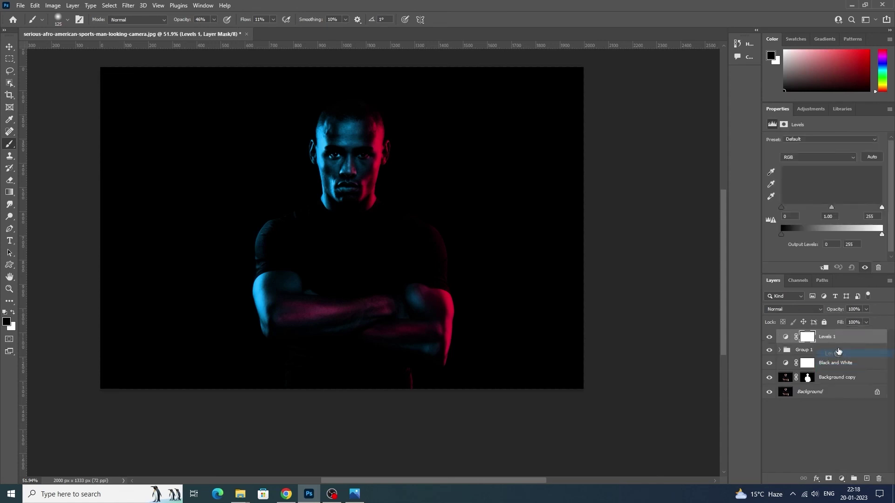
left_click_drag(832, 207, 815, 207)
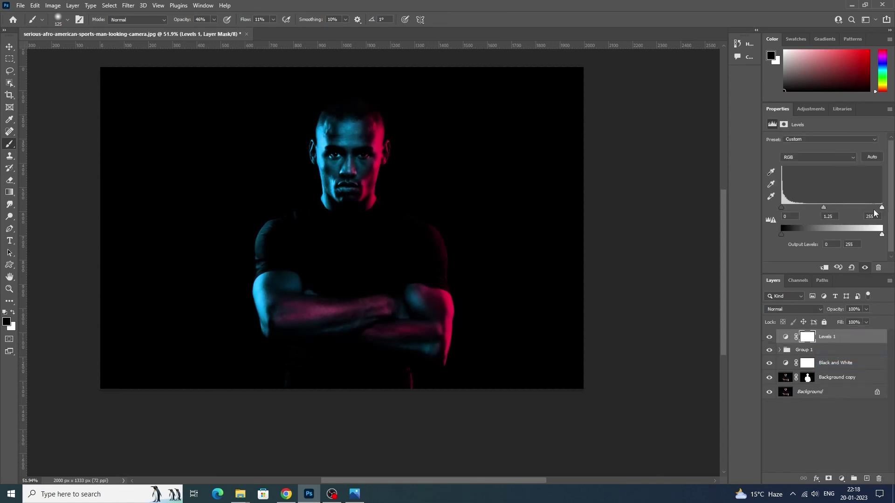
left_click_drag(882, 207, 860, 208)
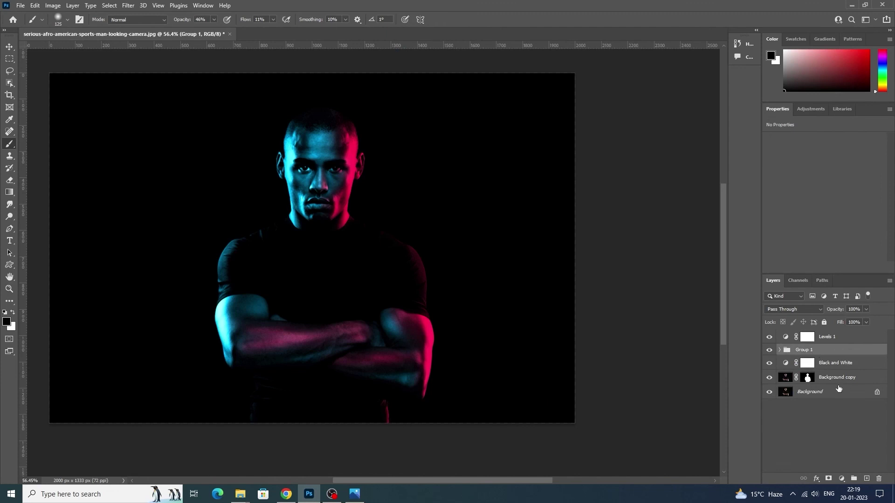
Copy the Background copy figure mask onto Group 1 and expand it to show Cyan and Red
left_click(809, 378)
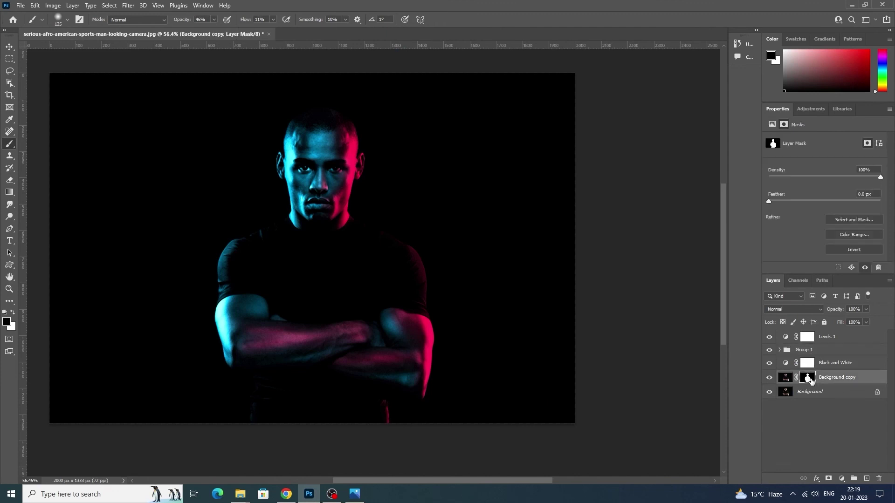
left_click_drag(808, 380, 809, 354)
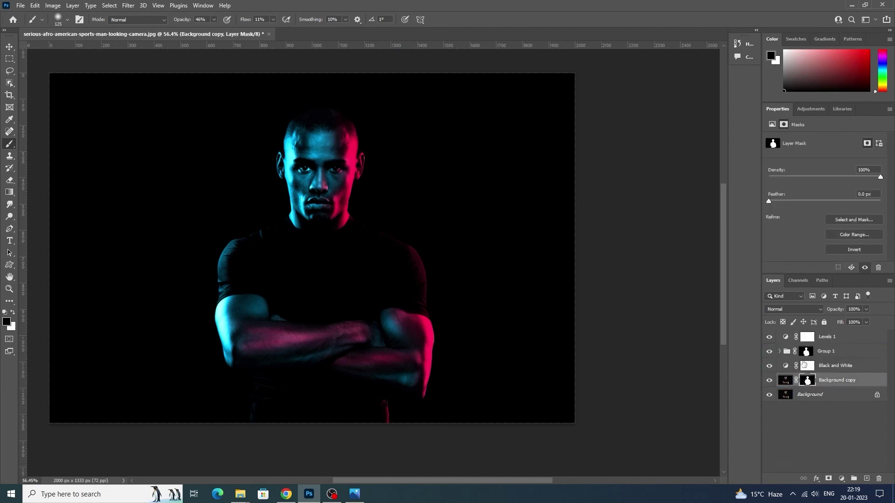
left_click(781, 352)
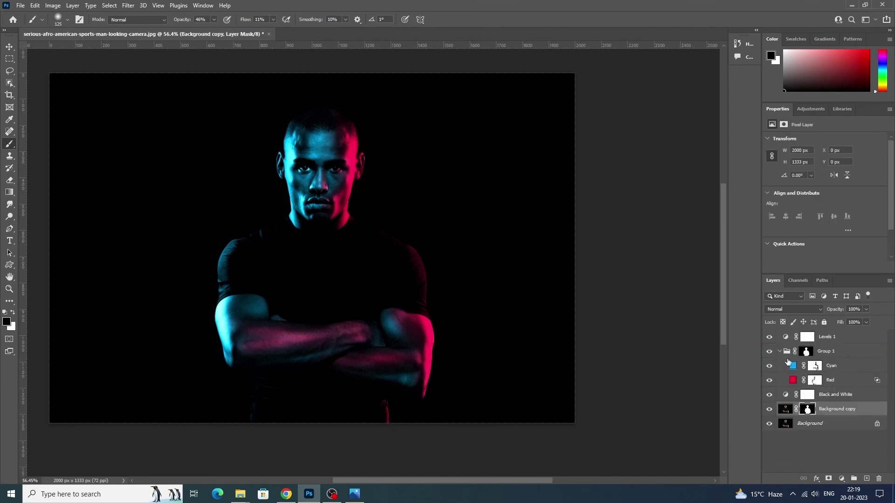